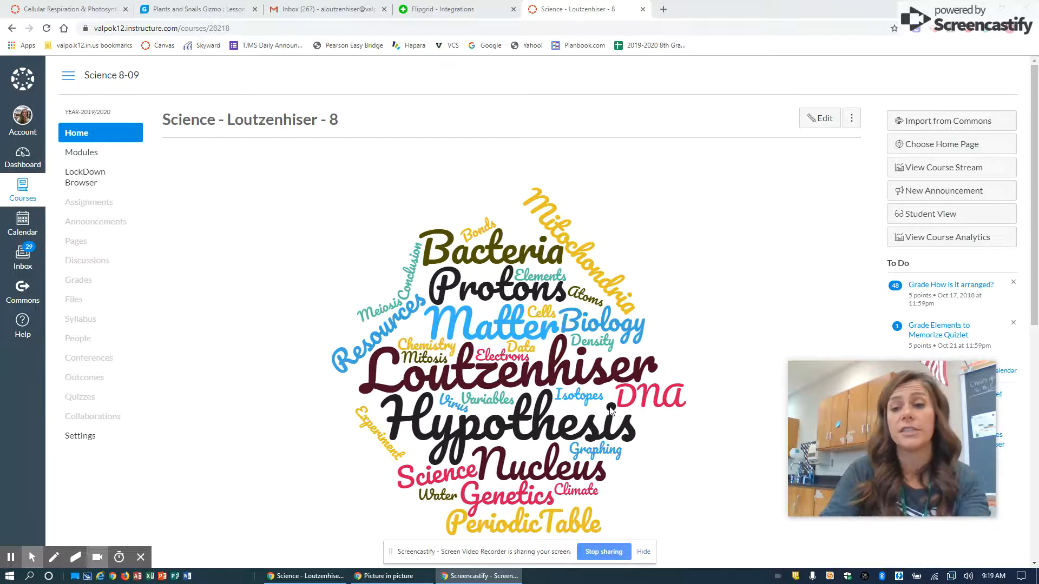
Switch to Flipgrid and go from My Grids to the account's Canvas integrations page
{"action": "left_click", "coordinate": [468, 9]}
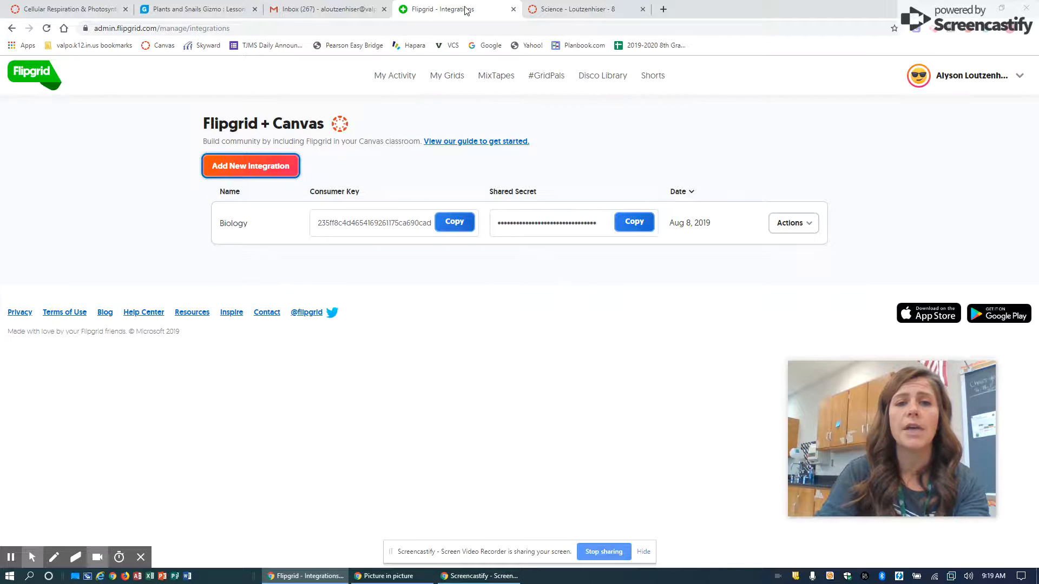
{"action": "left_click", "coordinate": [460, 74]}
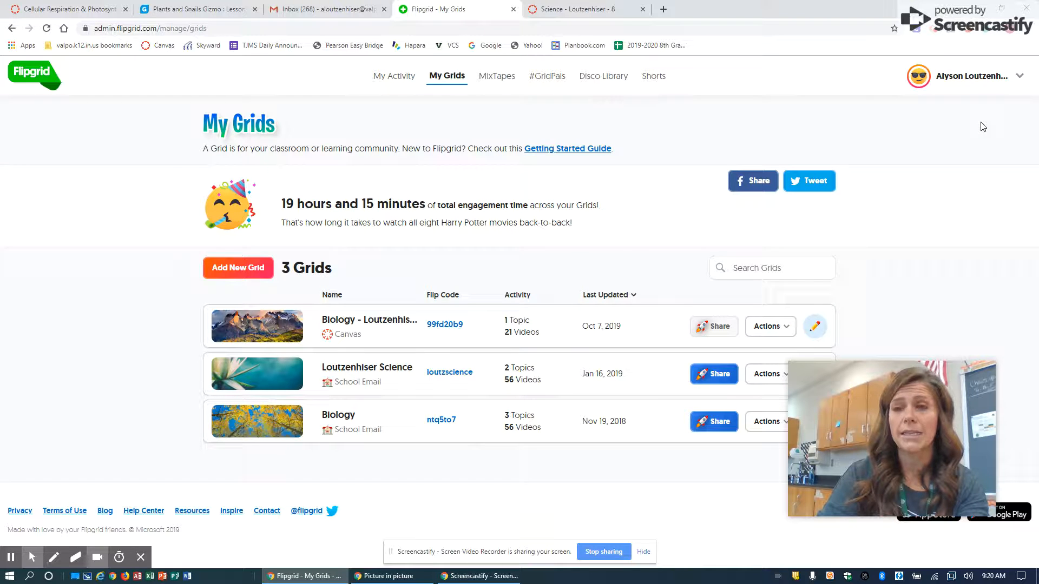
{"action": "left_click", "coordinate": [1017, 76]}
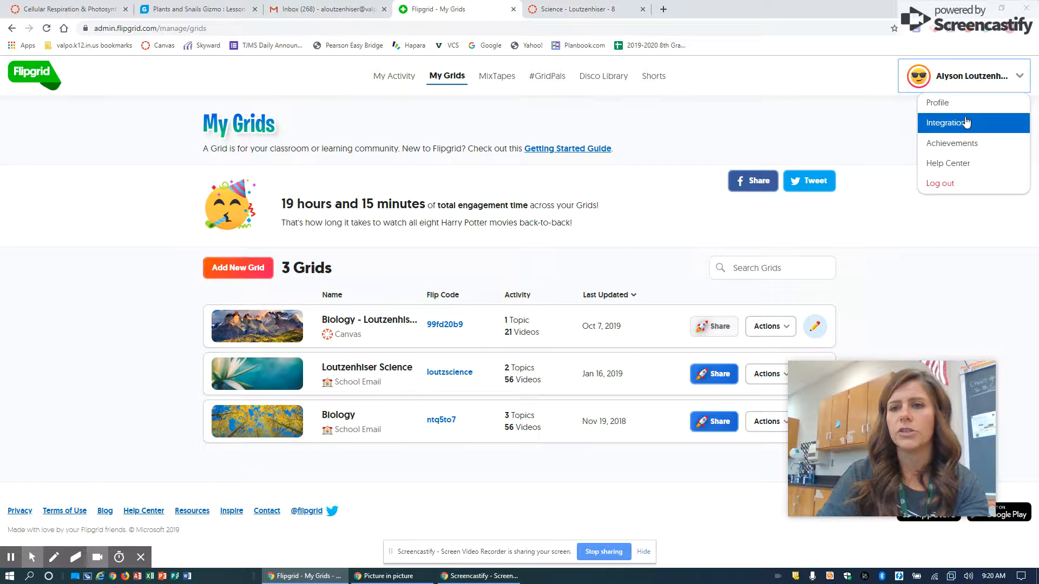
{"action": "left_click", "coordinate": [967, 122]}
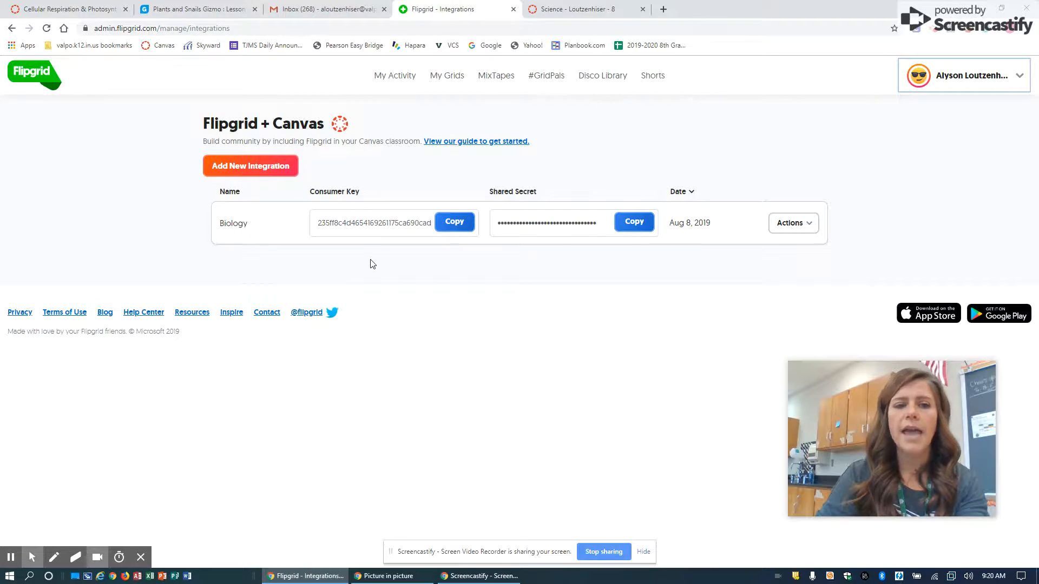
Create a new Canvas integration named "8th Grade Science"
{"action": "left_click", "coordinate": [263, 178]}
{"action": "left_click", "coordinate": [377, 172]}
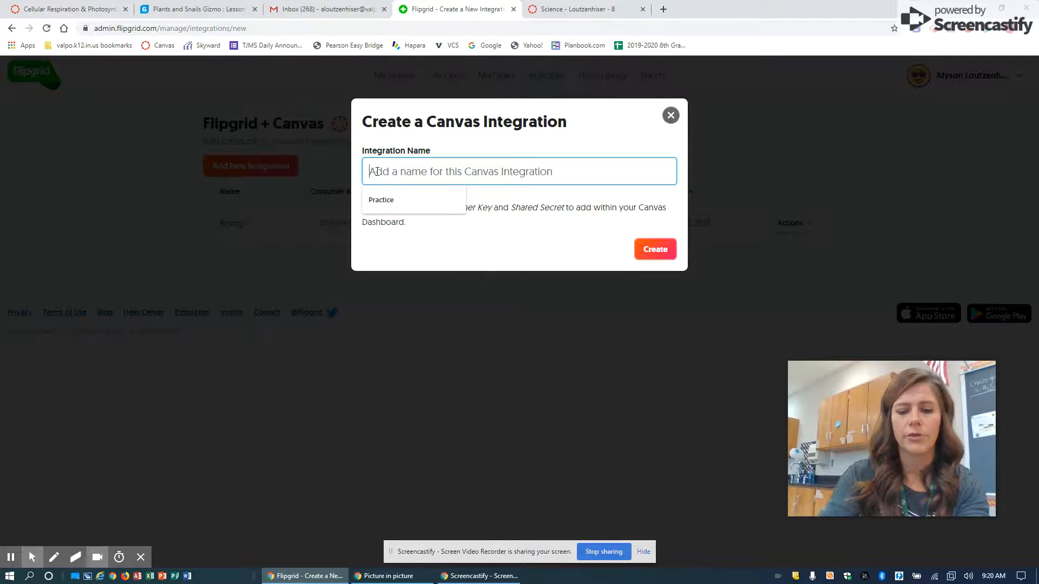
{"action": "type", "text": "8th Gra"}
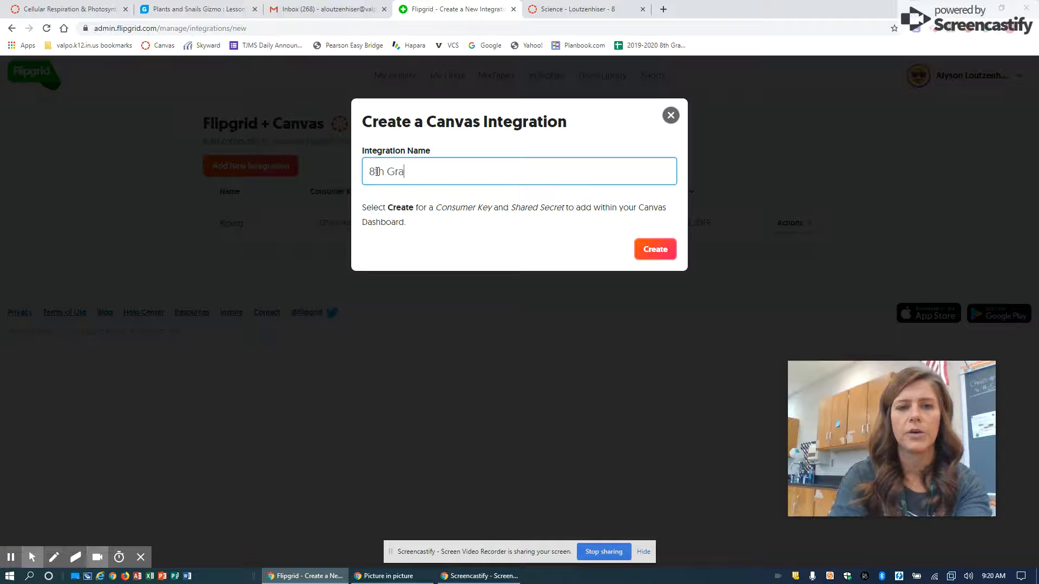
{"action": "type", "text": "de Science"}
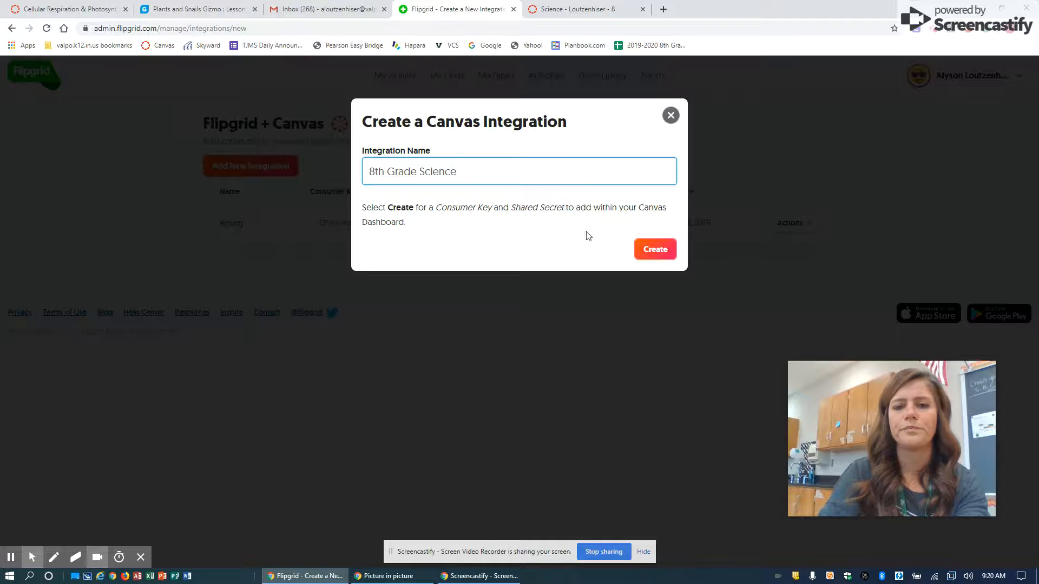
{"action": "left_click", "coordinate": [649, 252]}
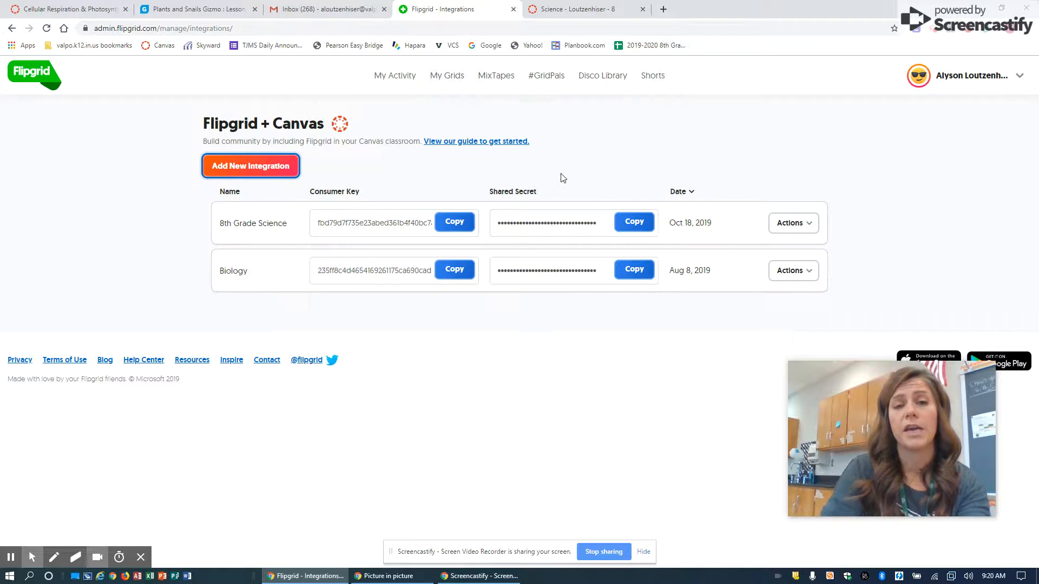
Return to the Canvas course, find Flipgrid among the external apps in the course settings by filtering for "Flip", and start adding it
{"action": "left_click", "coordinate": [578, 6]}
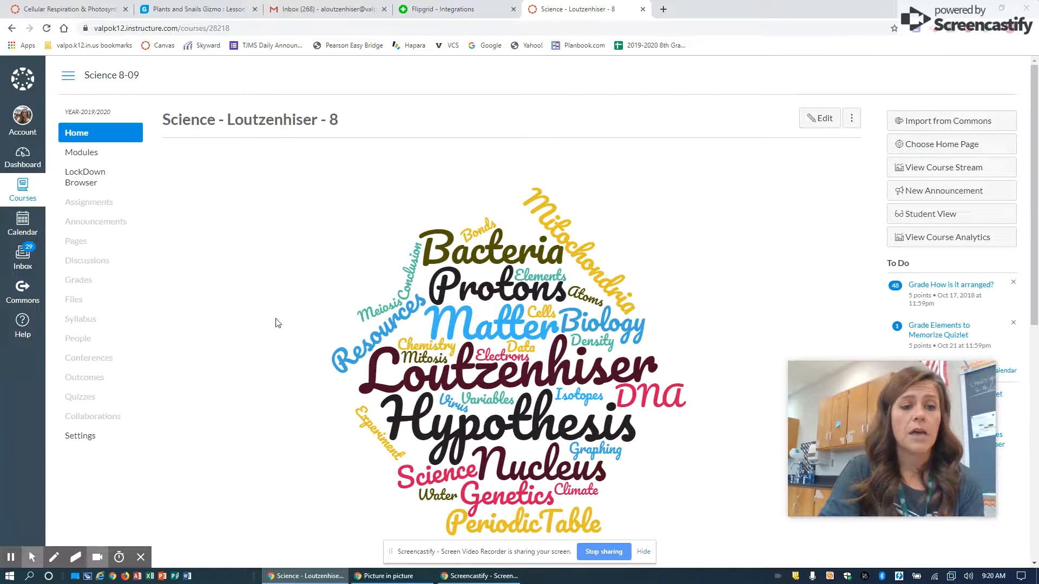
{"action": "left_click", "coordinate": [78, 440]}
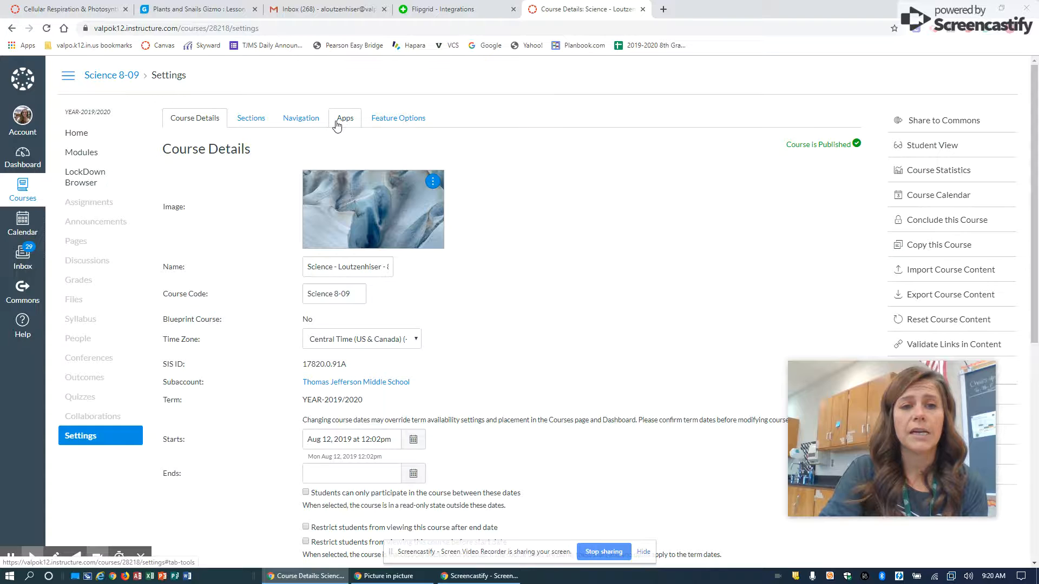
{"action": "left_click", "coordinate": [337, 124]}
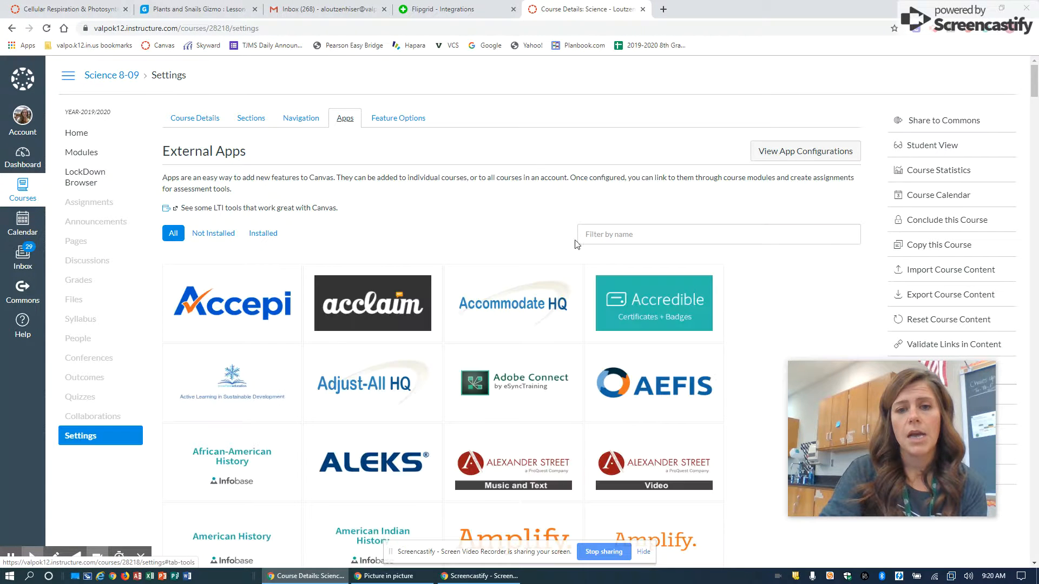
{"action": "left_click", "coordinate": [601, 234]}
{"action": "type", "text": "Flip"}
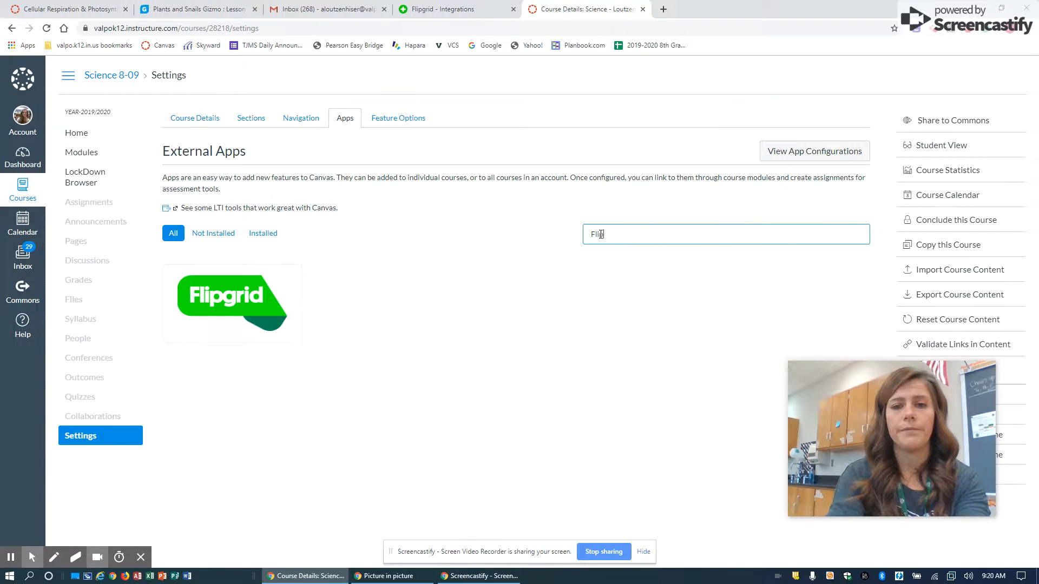
{"action": "left_click", "coordinate": [277, 290]}
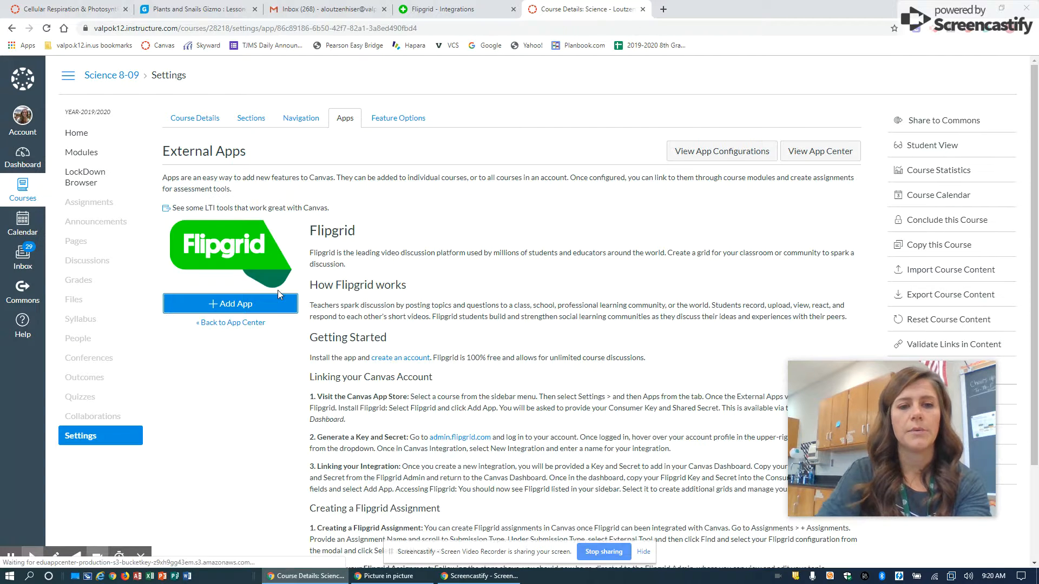
{"action": "left_click", "coordinate": [242, 304]}
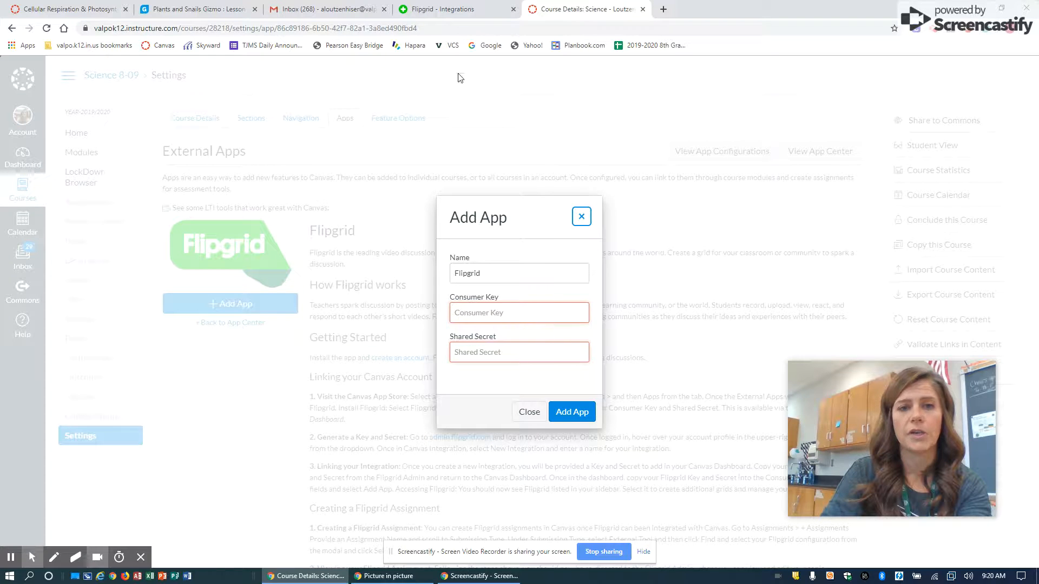
Copy the 8th Grade Science integration's consumer key from Flipgrid and paste it into the Consumer Key field in Canvas
{"action": "left_click", "coordinate": [399, 6]}
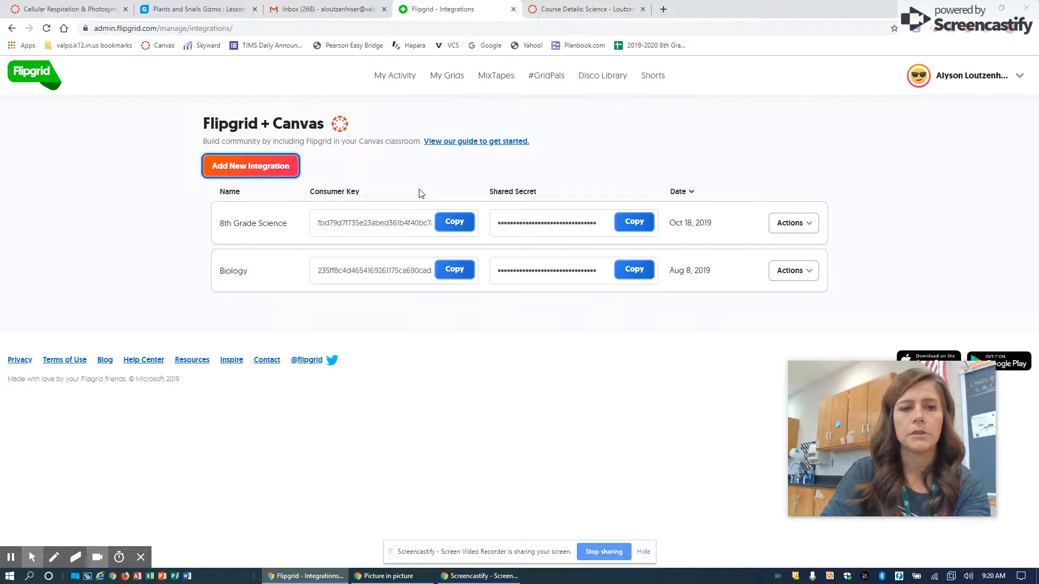
{"action": "left_click", "coordinate": [454, 223]}
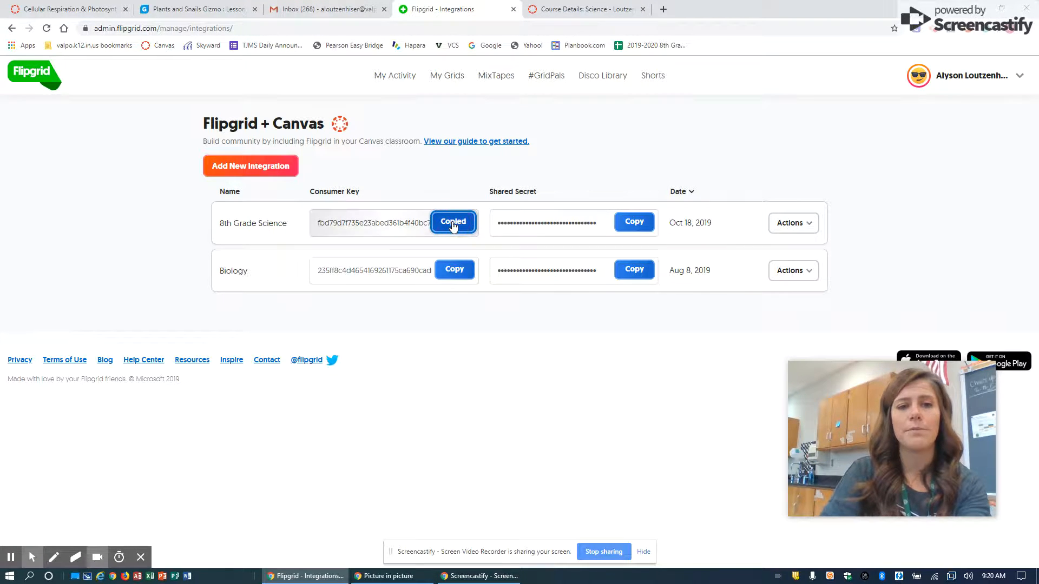
{"action": "left_click", "coordinate": [584, 9]}
{"action": "left_click", "coordinate": [497, 309]}
{"action": "key", "text": "ctrl+v"}
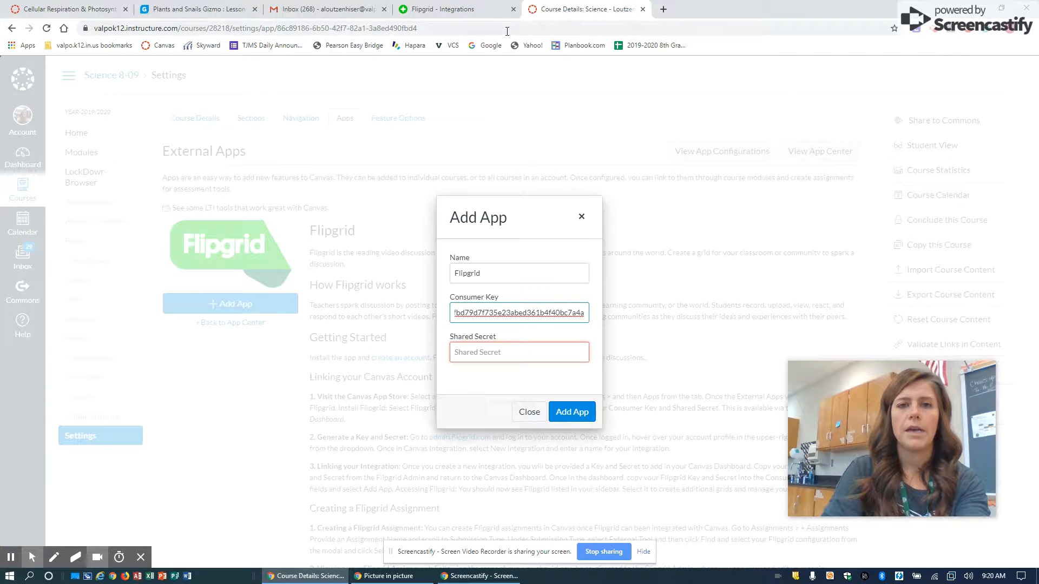
Copy the 8th Grade Science integration's shared secret from Flipgrid into the Shared Secret field in Canvas and add the app
{"action": "left_click", "coordinate": [446, 6]}
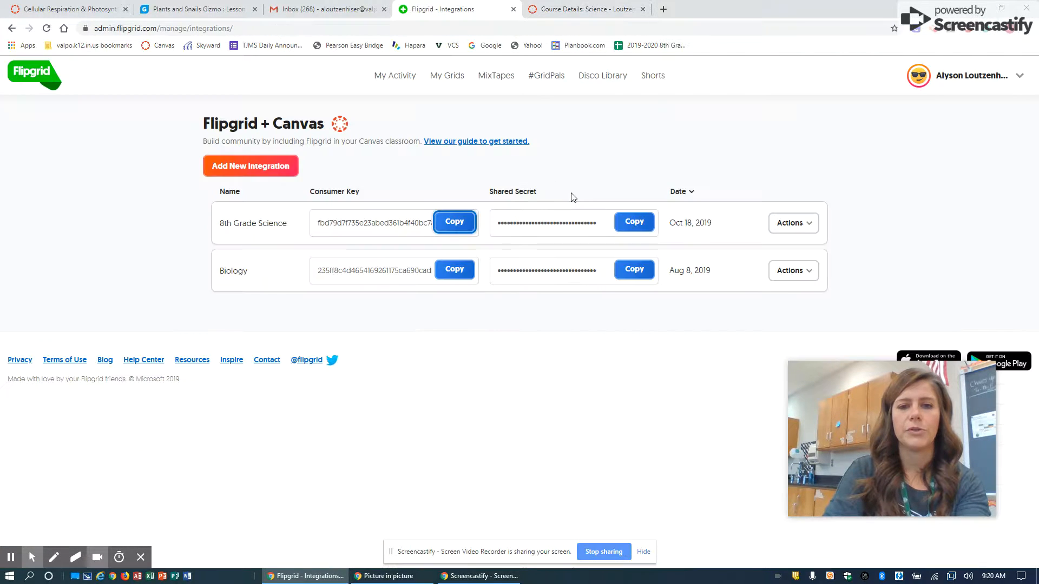
{"action": "left_click", "coordinate": [633, 222]}
{"action": "left_click", "coordinate": [575, 4]}
{"action": "left_click", "coordinate": [524, 346]}
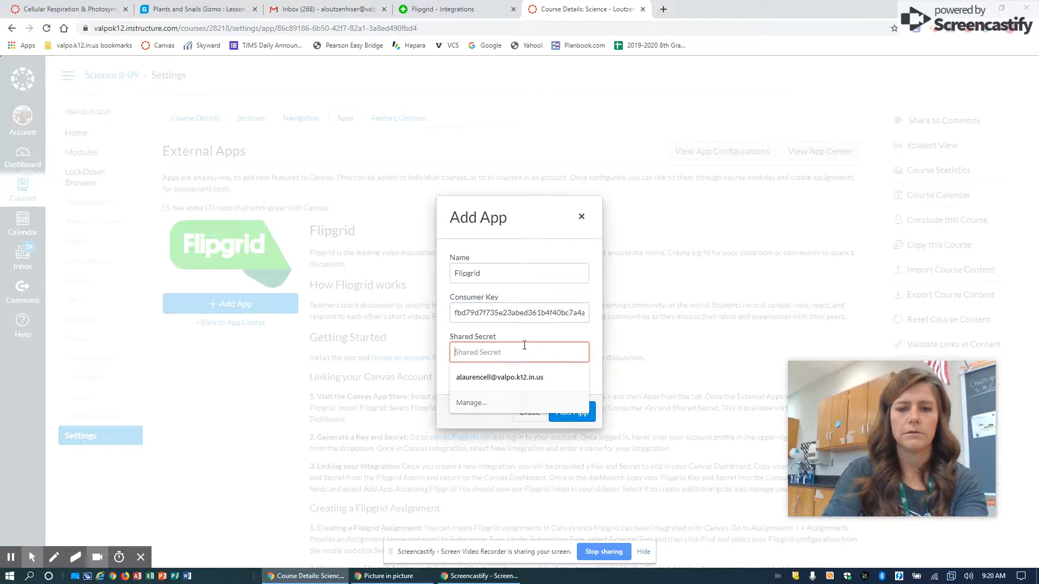
{"action": "key", "text": "ctrl+v"}
{"action": "left_click", "coordinate": [572, 412]}
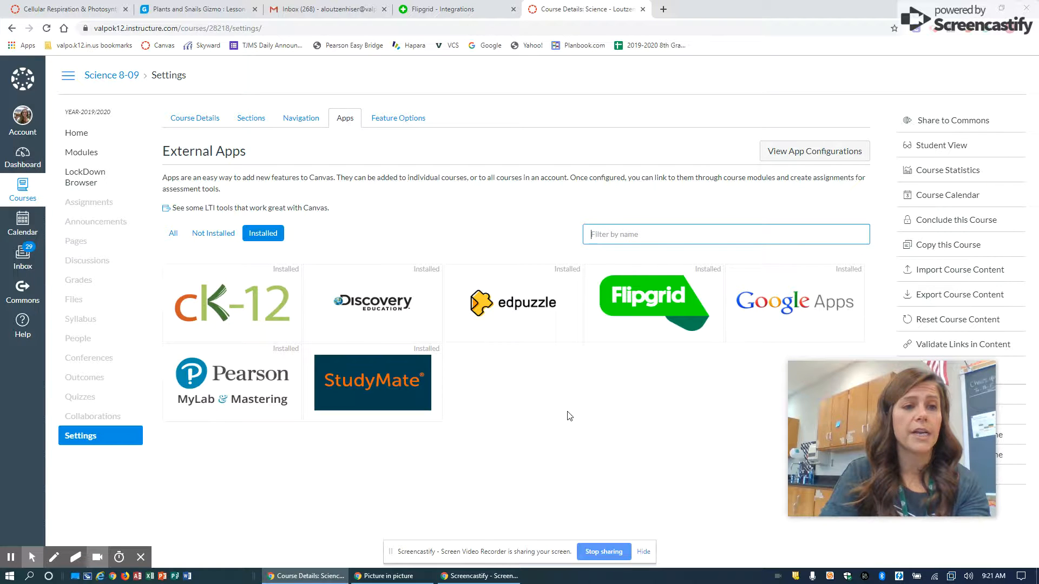
Create a new assignment in the course and name it "Periodic Table"
{"action": "left_click", "coordinate": [114, 203]}
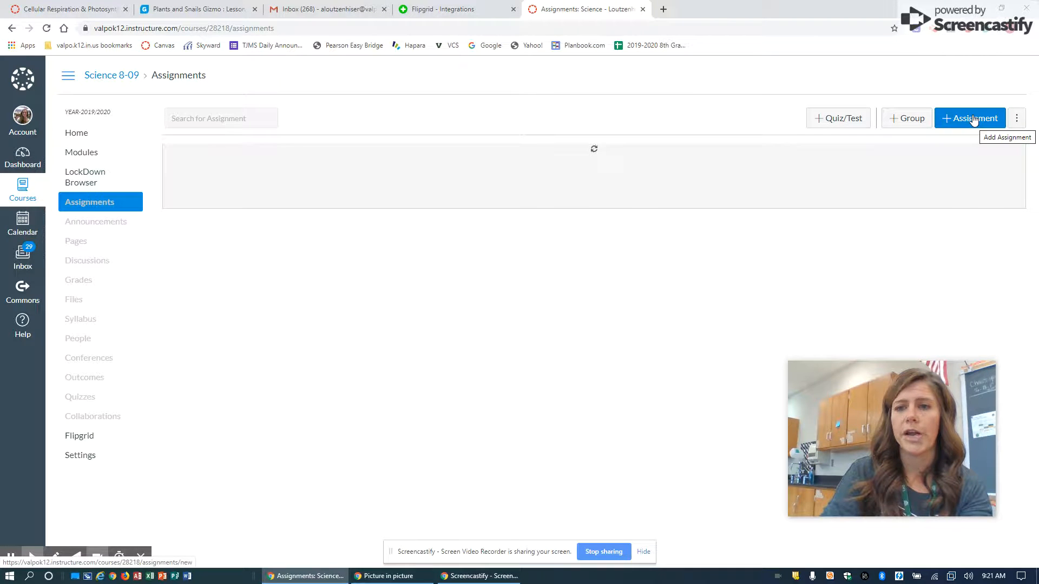
{"action": "left_click", "coordinate": [972, 120]}
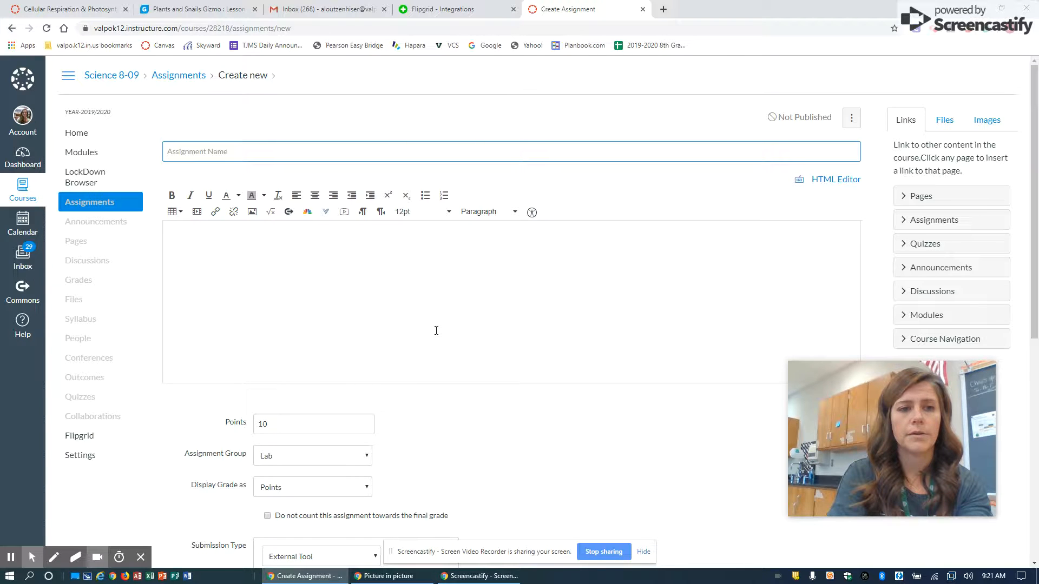
{"action": "type", "text": "Periodic Tabl"}
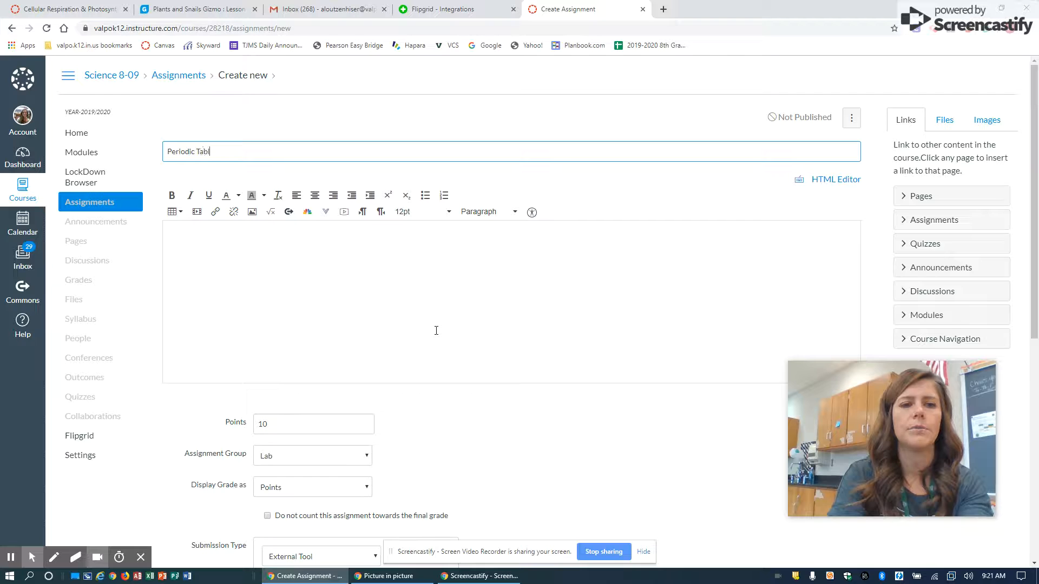
Set the assignment's submission type to External Tool and choose Flipgrid as the tool
{"action": "scroll", "coordinate": [436, 331], "scroll_direction": "down", "scroll_amount": 1}
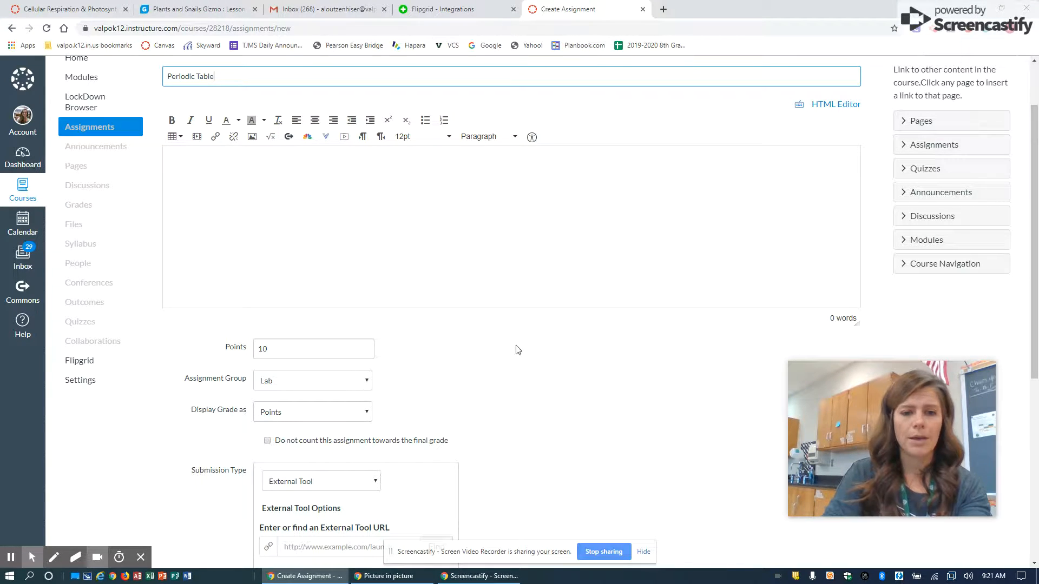
{"action": "scroll", "coordinate": [517, 349], "scroll_direction": "down", "scroll_amount": 3}
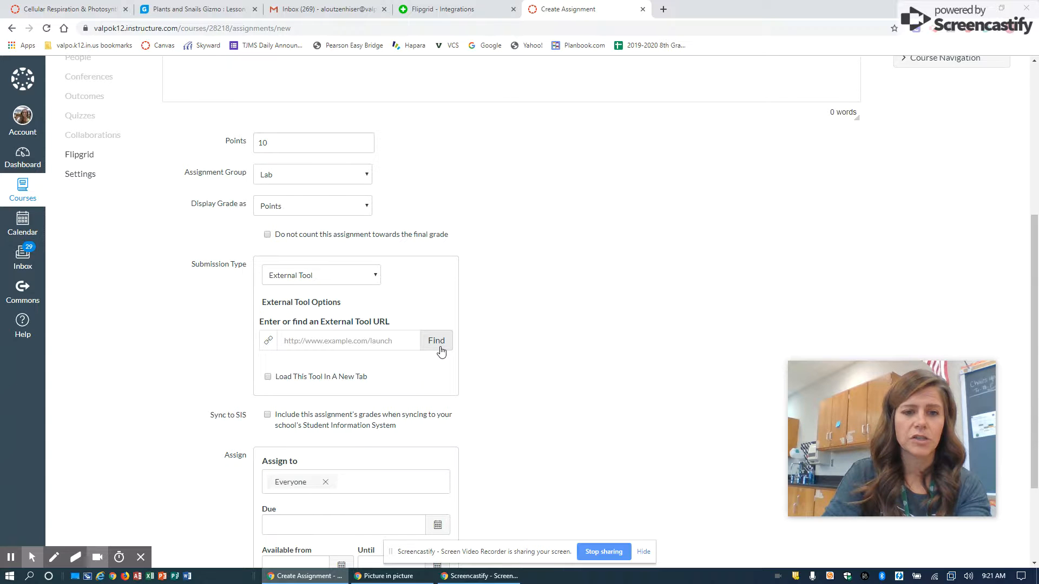
{"action": "left_click", "coordinate": [345, 275]}
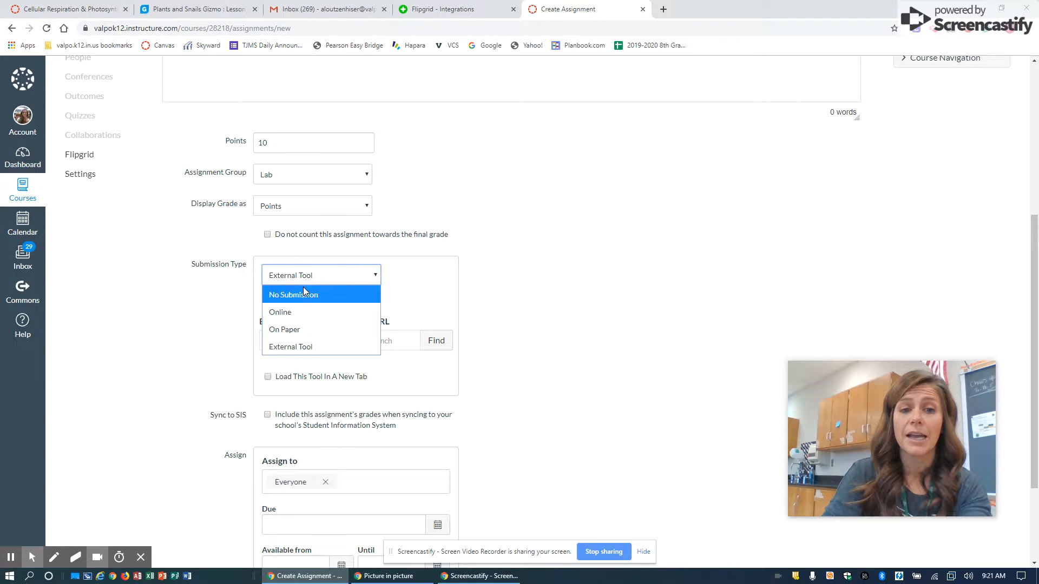
{"action": "left_click", "coordinate": [294, 350]}
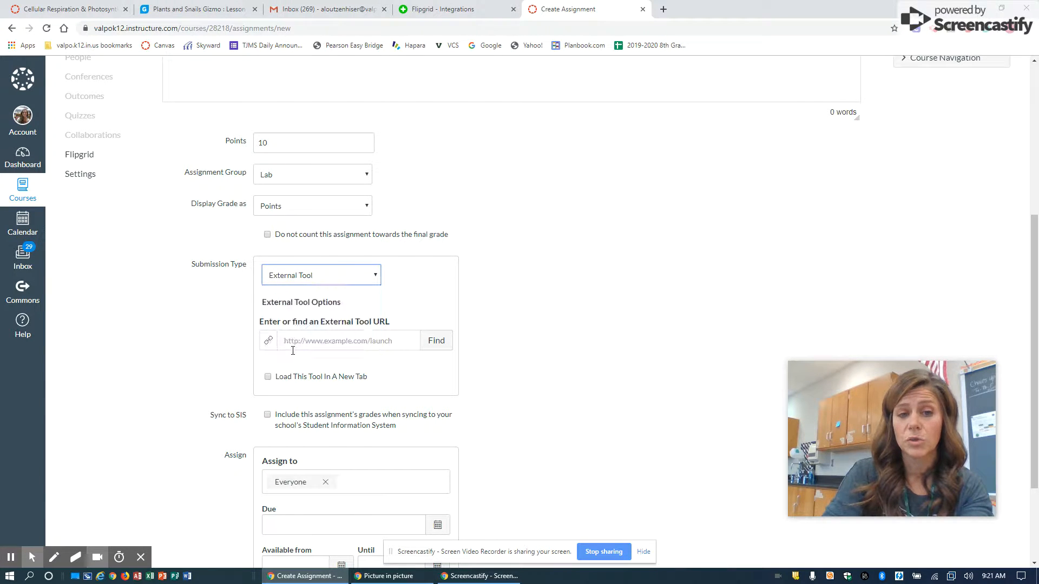
{"action": "left_click", "coordinate": [438, 341]}
{"action": "scroll", "coordinate": [488, 318], "scroll_direction": "down", "scroll_amount": 1}
{"action": "scroll", "coordinate": [488, 317], "scroll_direction": "down", "scroll_amount": 3}
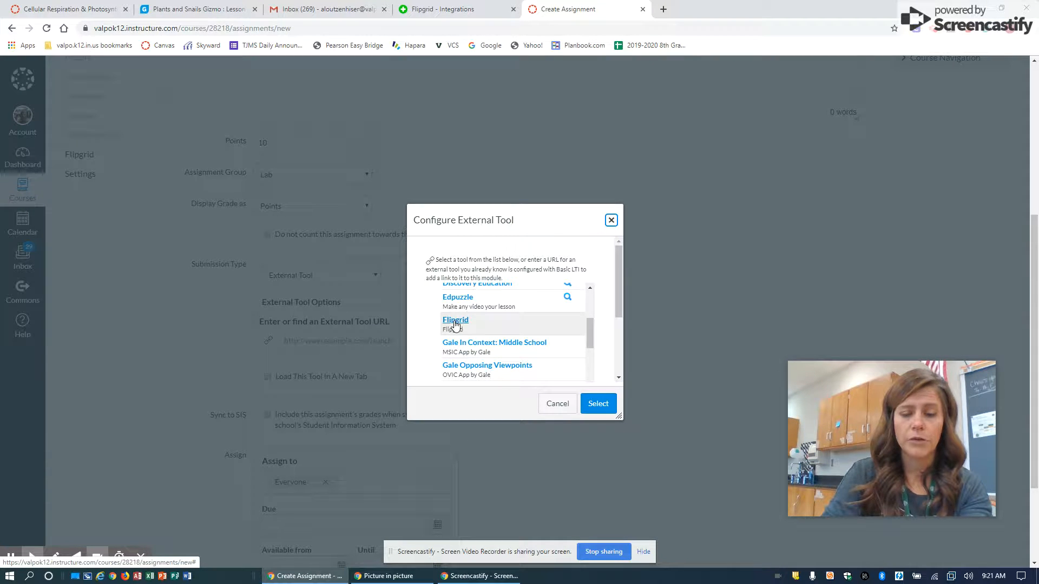
{"action": "left_click", "coordinate": [455, 323]}
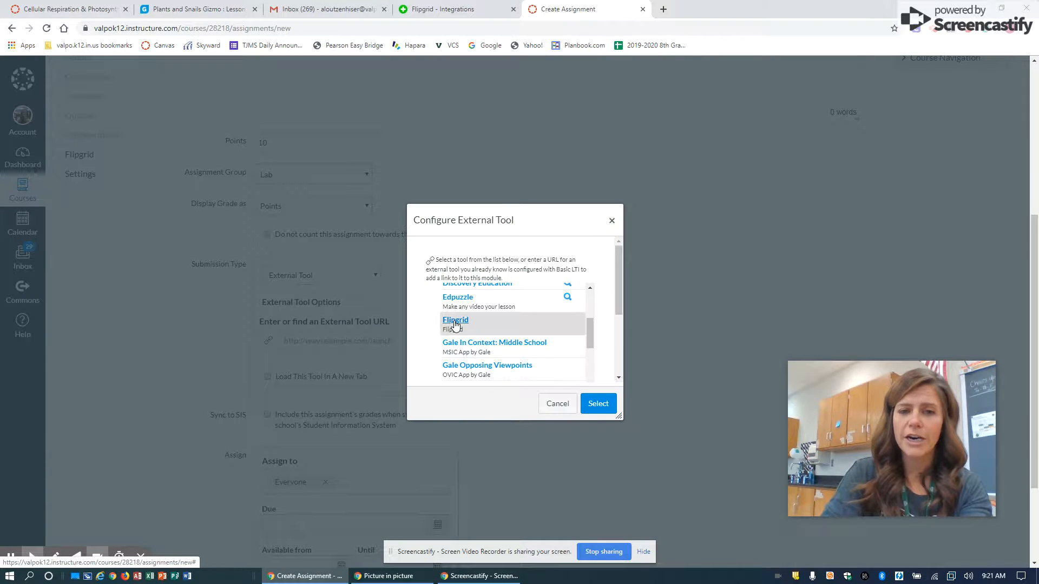
{"action": "left_click", "coordinate": [598, 404]}
Set the assignment's due date to October 20, 2019 and save the assignment
{"action": "scroll", "coordinate": [635, 366], "scroll_direction": "down", "scroll_amount": 1}
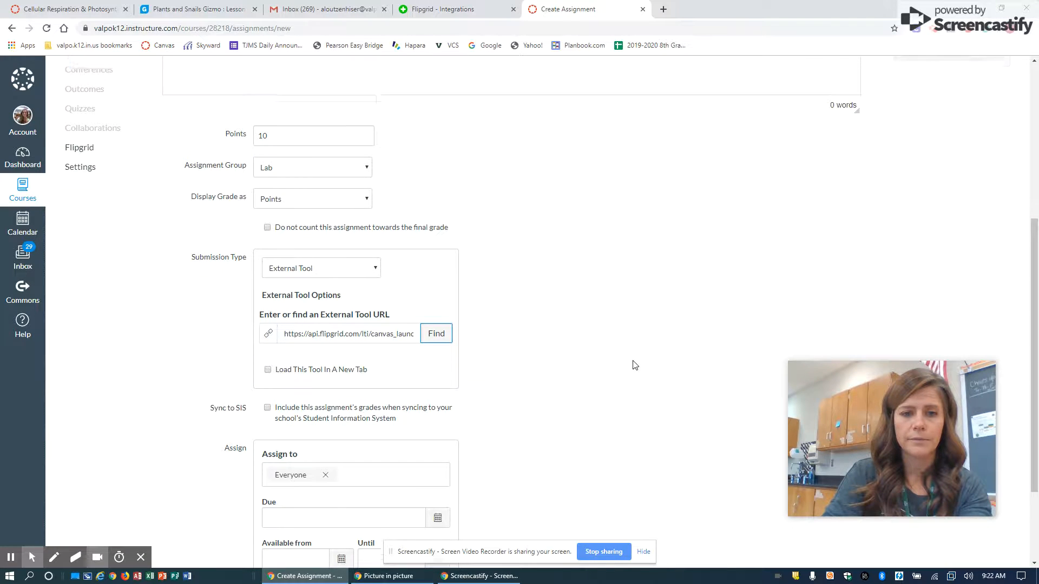
{"action": "scroll", "coordinate": [633, 365], "scroll_direction": "down", "scroll_amount": 2}
{"action": "left_click", "coordinate": [436, 391]}
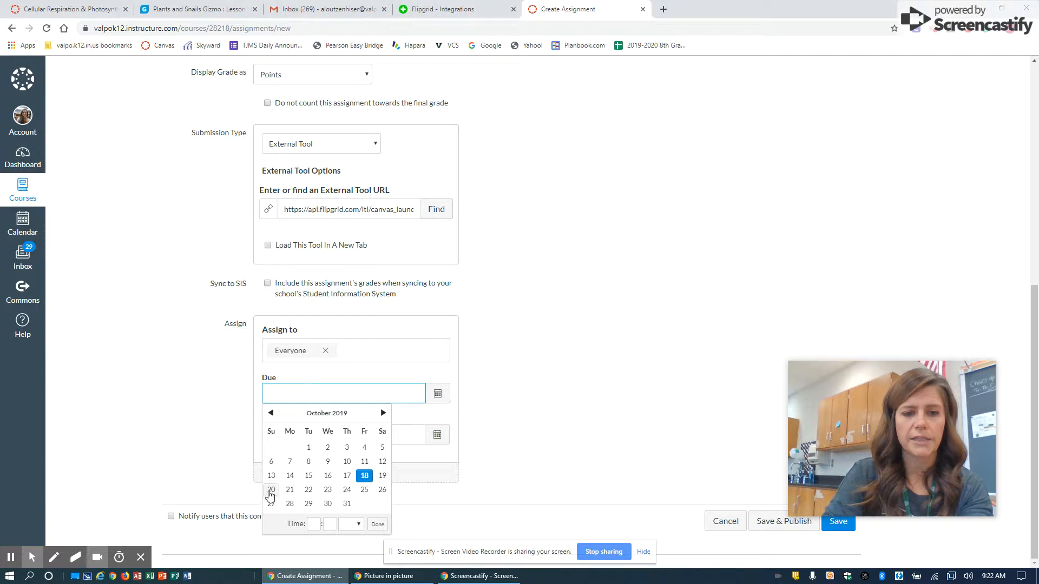
{"action": "left_click", "coordinate": [270, 490]}
{"action": "left_click", "coordinate": [575, 334]}
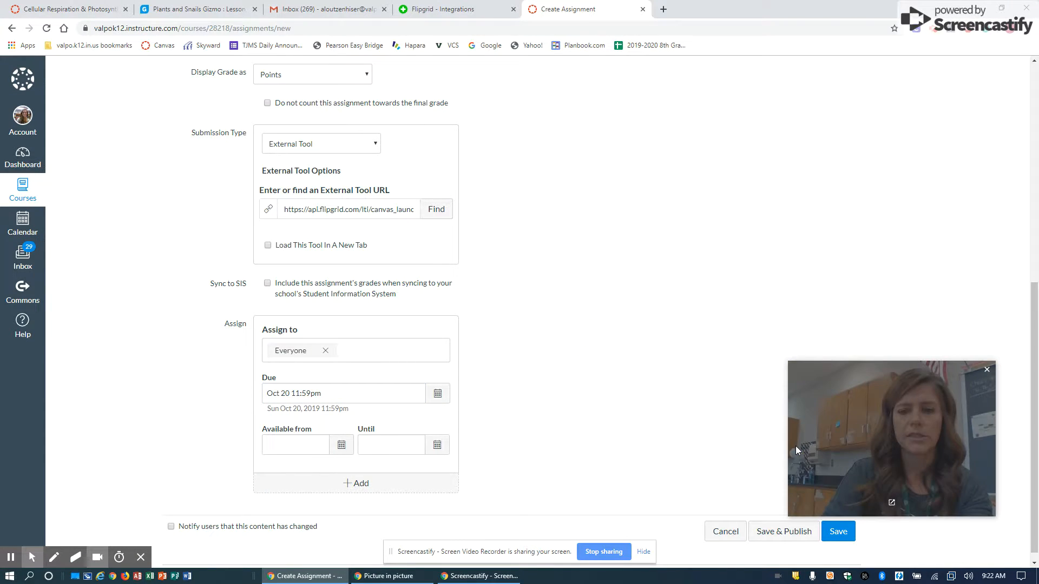
{"action": "left_click", "coordinate": [833, 535]}
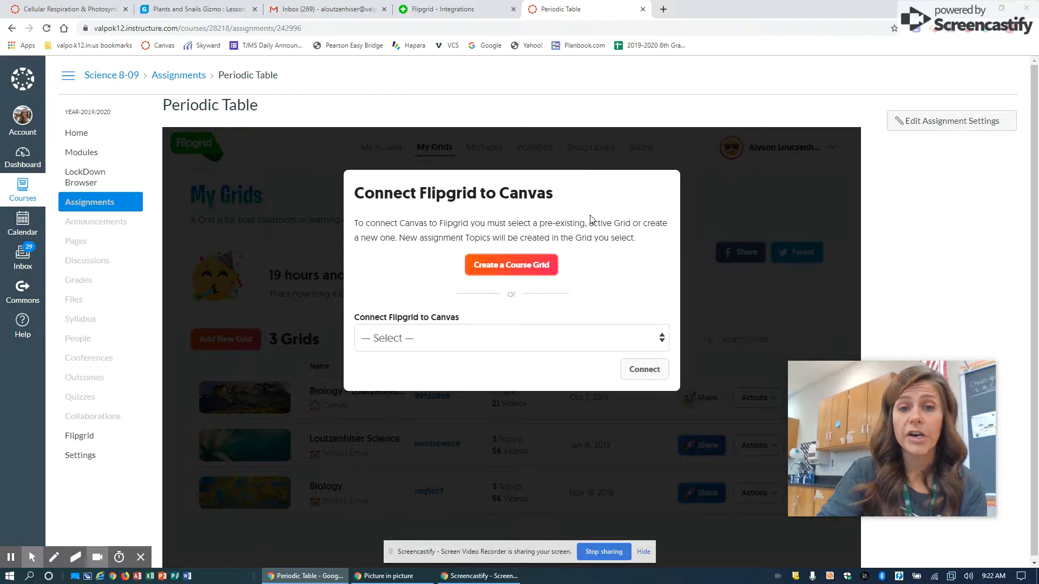
Connect Flipgrid to Canvas for the Periodic Table assignment by creating a new course Grid instead of choosing an existing one
{"action": "left_click", "coordinate": [494, 336]}
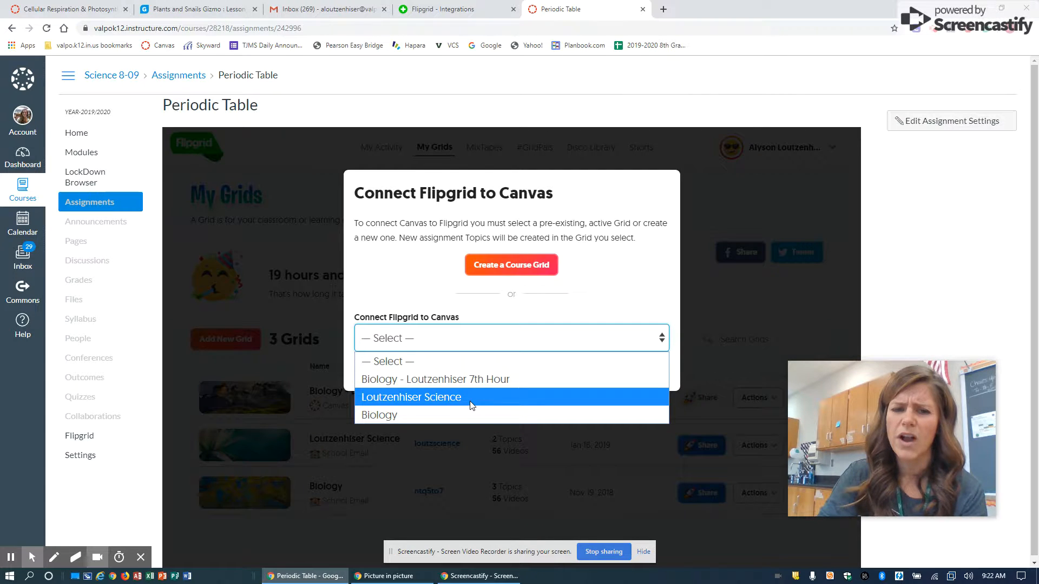
{"action": "left_click", "coordinate": [457, 326]}
{"action": "left_click", "coordinate": [493, 270]}
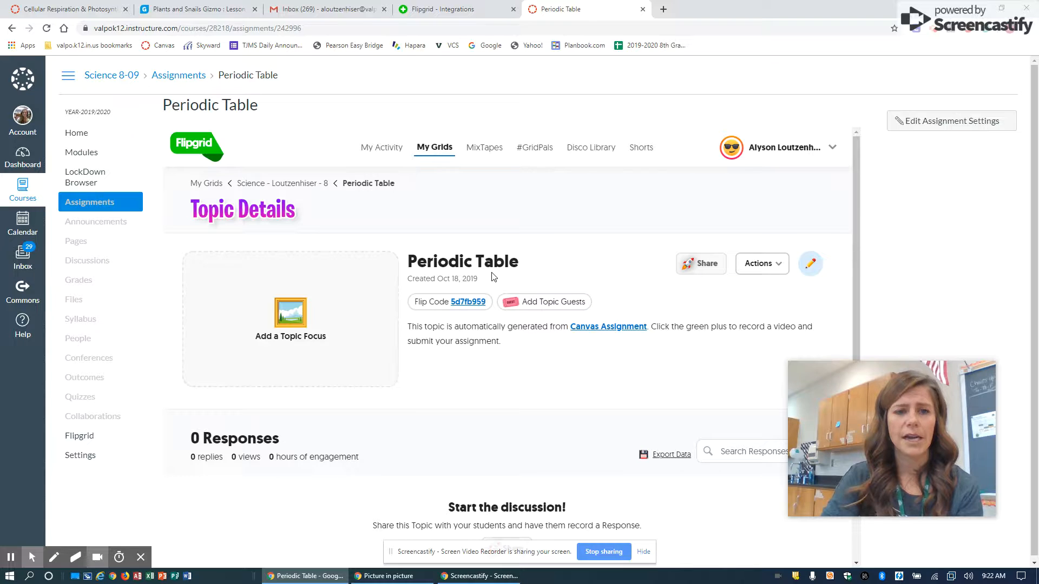
{"action": "scroll", "coordinate": [493, 258], "scroll_direction": "down", "scroll_amount": 2}
{"action": "scroll", "coordinate": [492, 258], "scroll_direction": "up", "scroll_amount": 2}
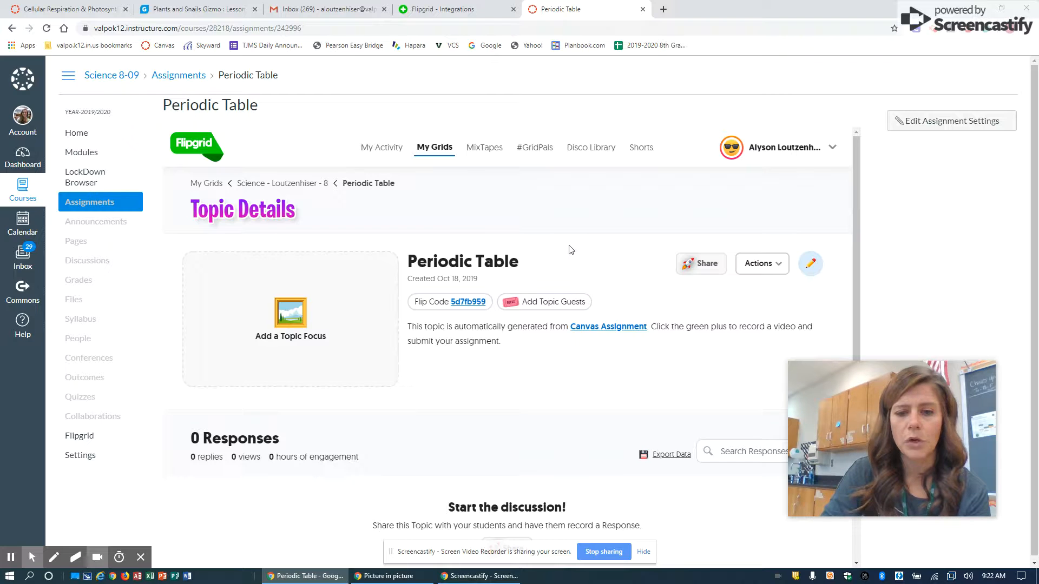
{"action": "scroll", "coordinate": [571, 250], "scroll_direction": "down", "scroll_amount": 2}
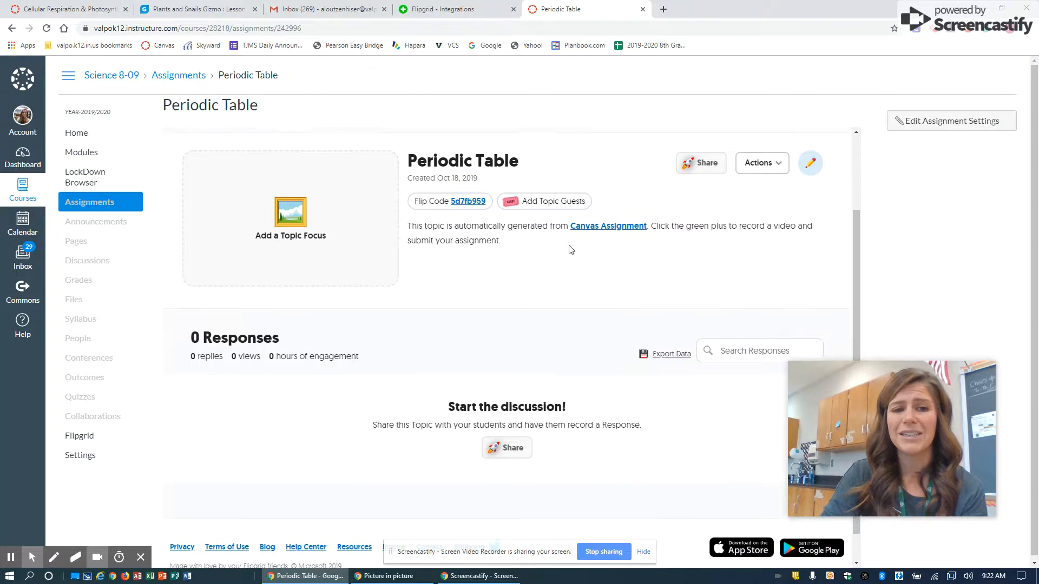
{"action": "scroll", "coordinate": [570, 250], "scroll_direction": "up", "scroll_amount": 2}
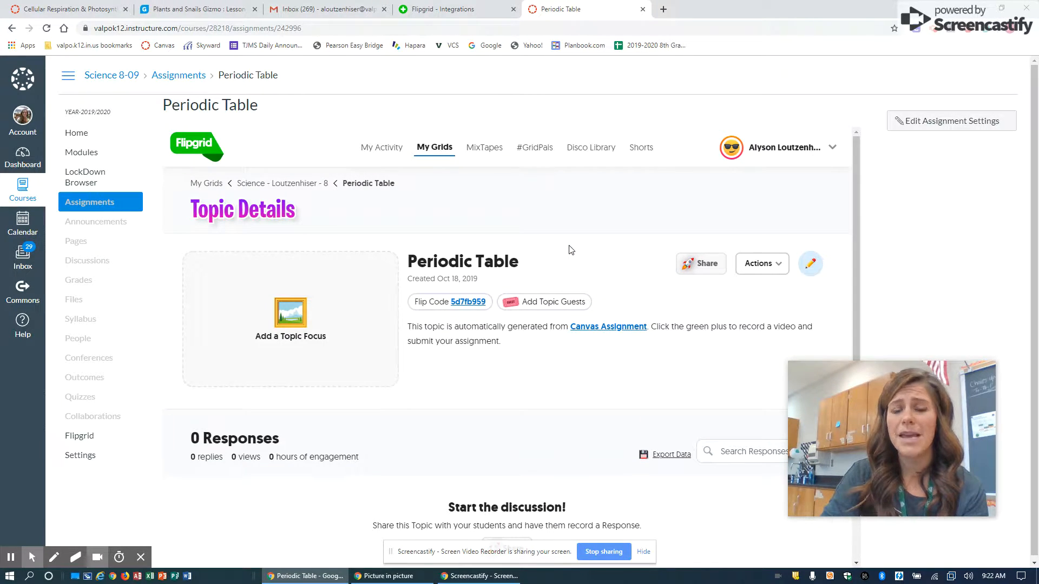
Open the Periodic Table topic for editing and set its recording time to 1 minute
{"action": "left_click", "coordinate": [777, 264]}
{"action": "left_click", "coordinate": [810, 264]}
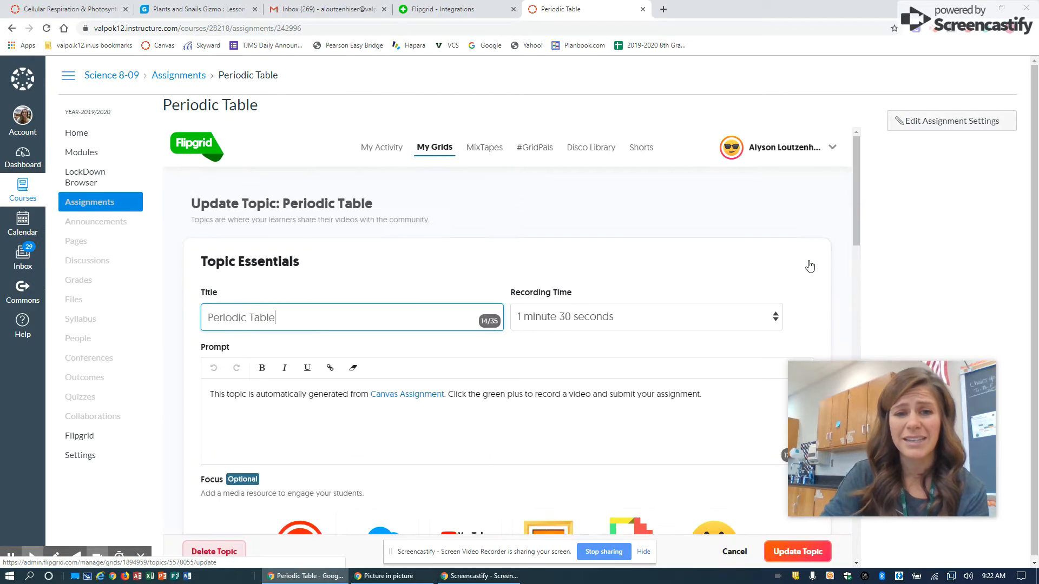
{"action": "scroll", "coordinate": [397, 310], "scroll_direction": "down", "scroll_amount": 1}
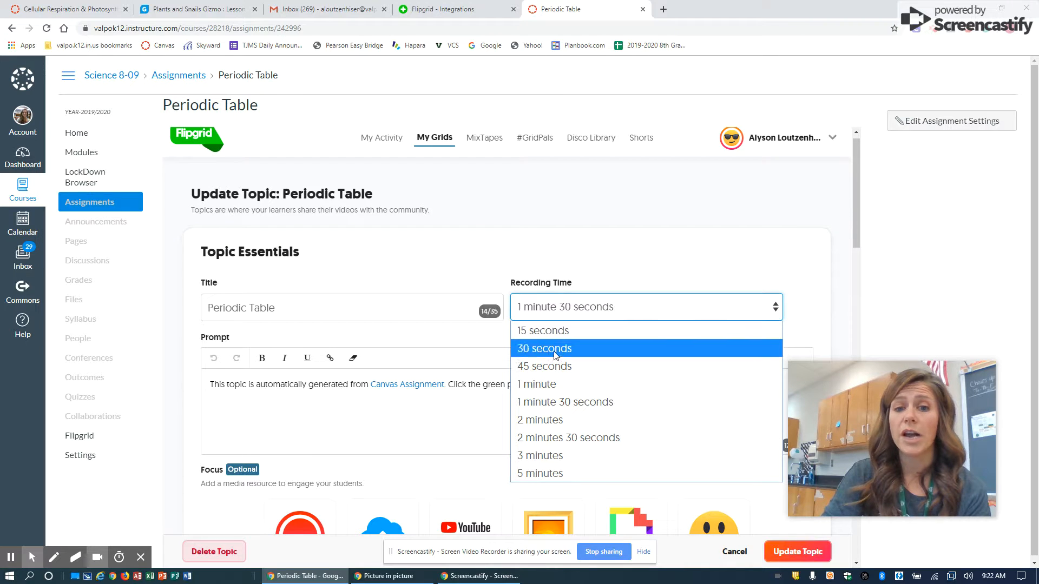
{"action": "left_click", "coordinate": [550, 384]}
Search Giphy for a topic focus and add the Bill Nye "Science is Ba Na N As" GIF
{"action": "scroll", "coordinate": [304, 400], "scroll_direction": "down", "scroll_amount": 2}
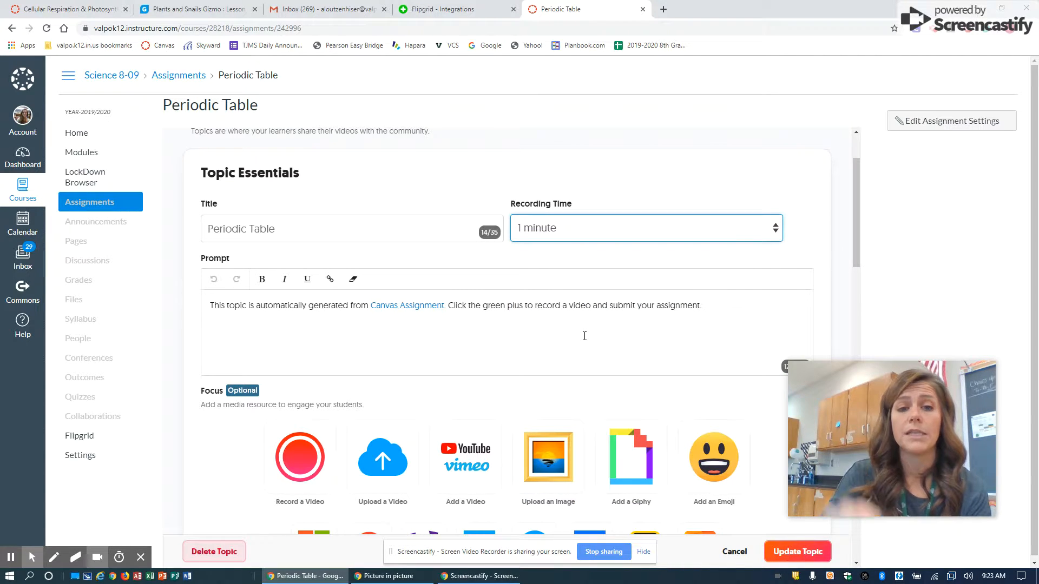
{"action": "scroll", "coordinate": [588, 338], "scroll_direction": "down", "scroll_amount": 3}
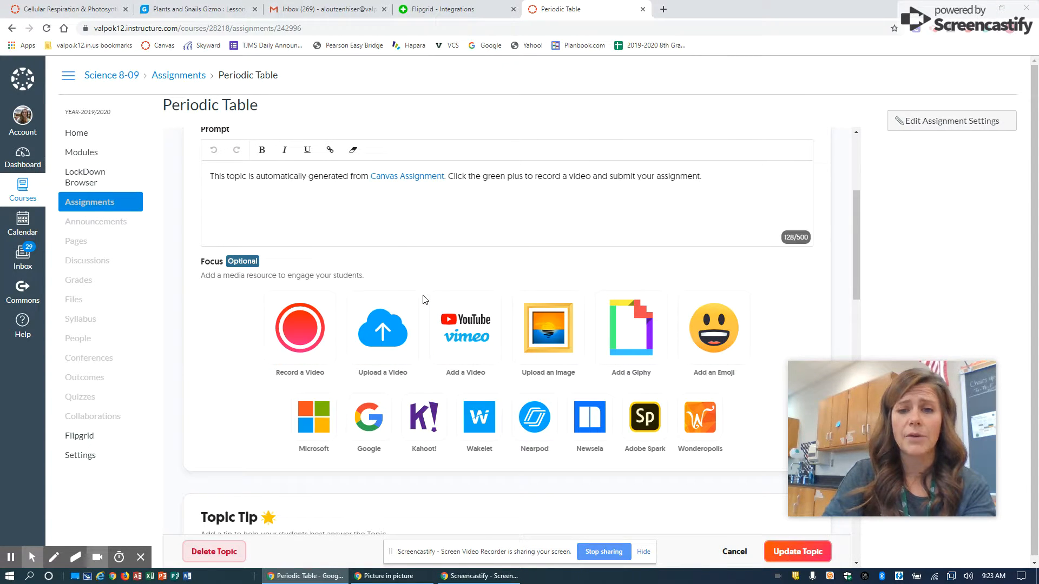
{"action": "left_click", "coordinate": [619, 308]}
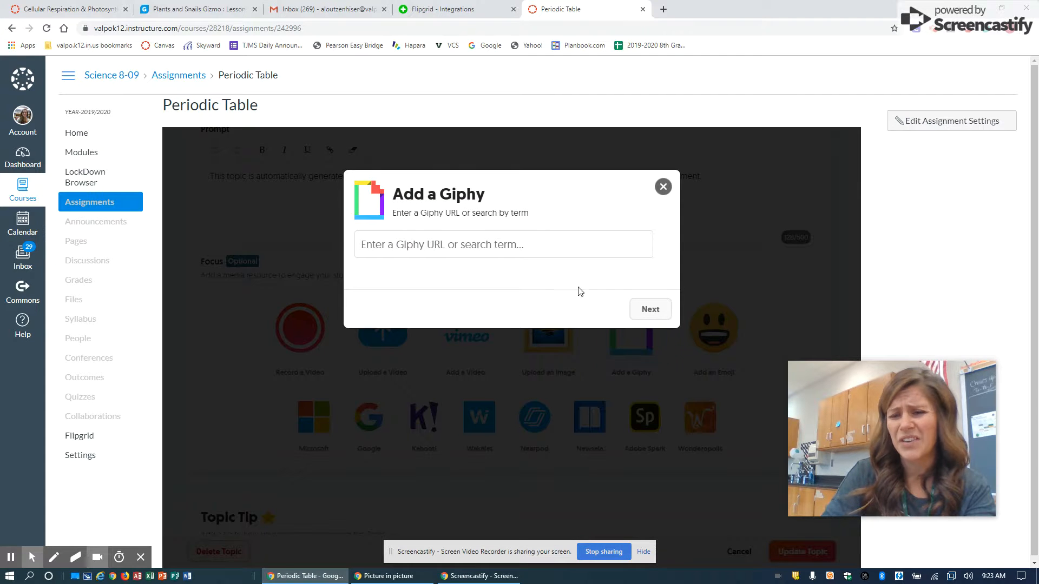
{"action": "left_click", "coordinate": [500, 252]}
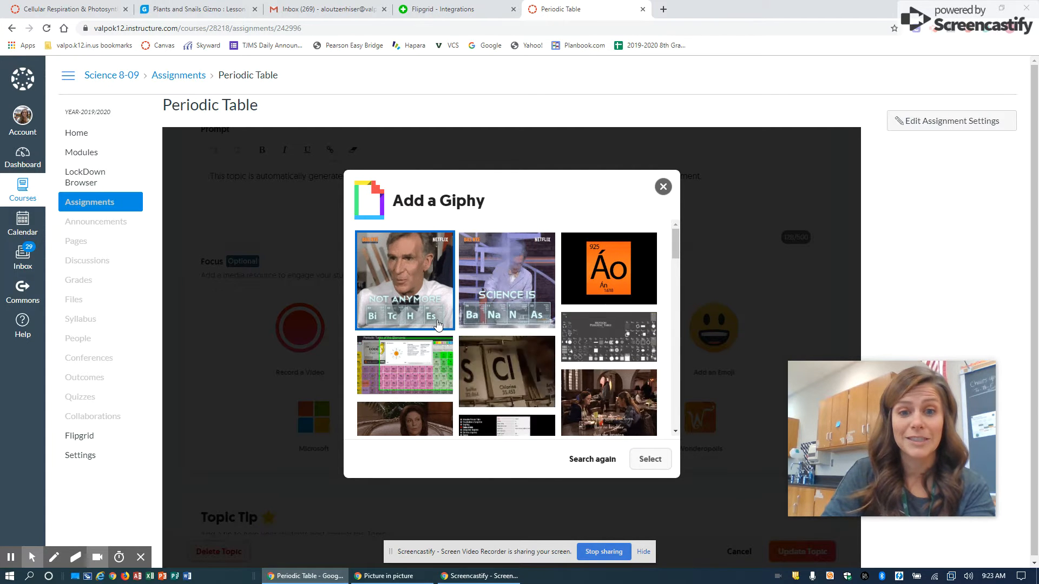
{"action": "left_click", "coordinate": [503, 408]}
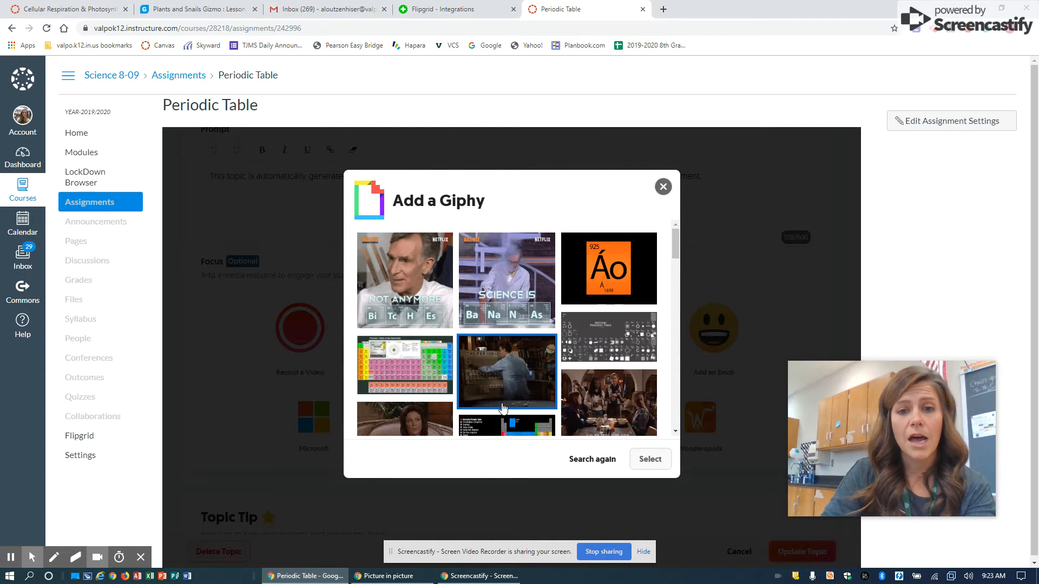
{"action": "left_click", "coordinate": [496, 374]}
{"action": "left_click", "coordinate": [489, 283]}
{"action": "left_click", "coordinate": [667, 468]}
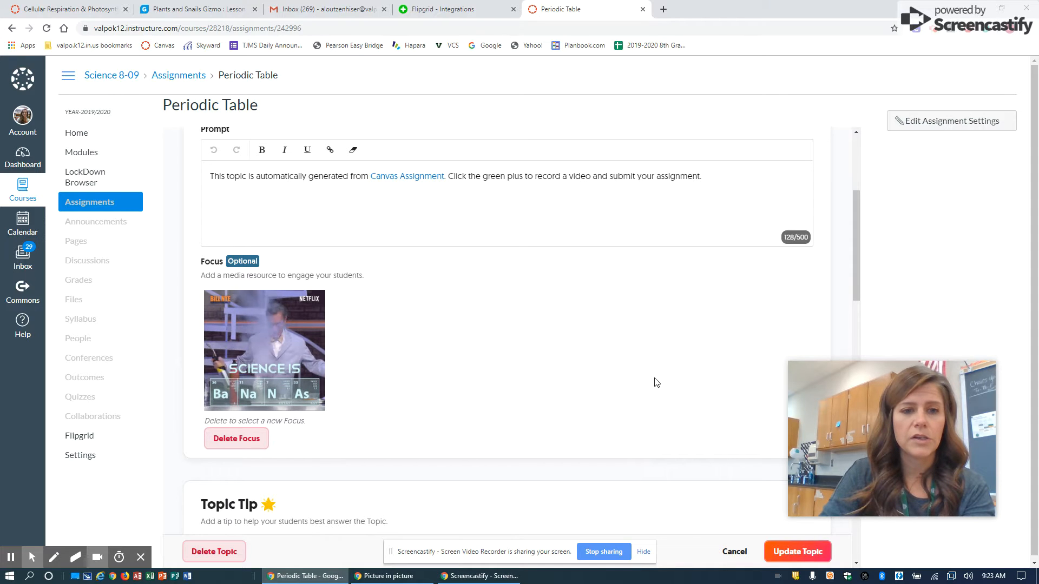
Look through the topic's tip, attachment, status and feedback settings, and save the topic update
{"action": "scroll", "coordinate": [656, 382], "scroll_direction": "down", "scroll_amount": 3}
{"action": "scroll", "coordinate": [656, 383], "scroll_direction": "down", "scroll_amount": 3}
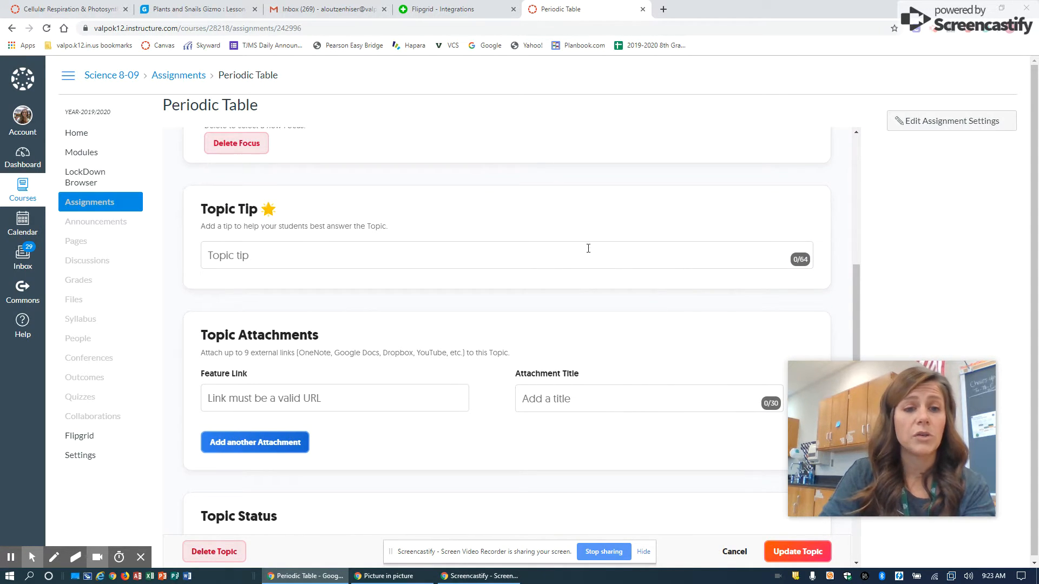
{"action": "scroll", "coordinate": [575, 283], "scroll_direction": "down", "scroll_amount": 6}
{"action": "scroll", "coordinate": [576, 283], "scroll_direction": "down", "scroll_amount": 10}
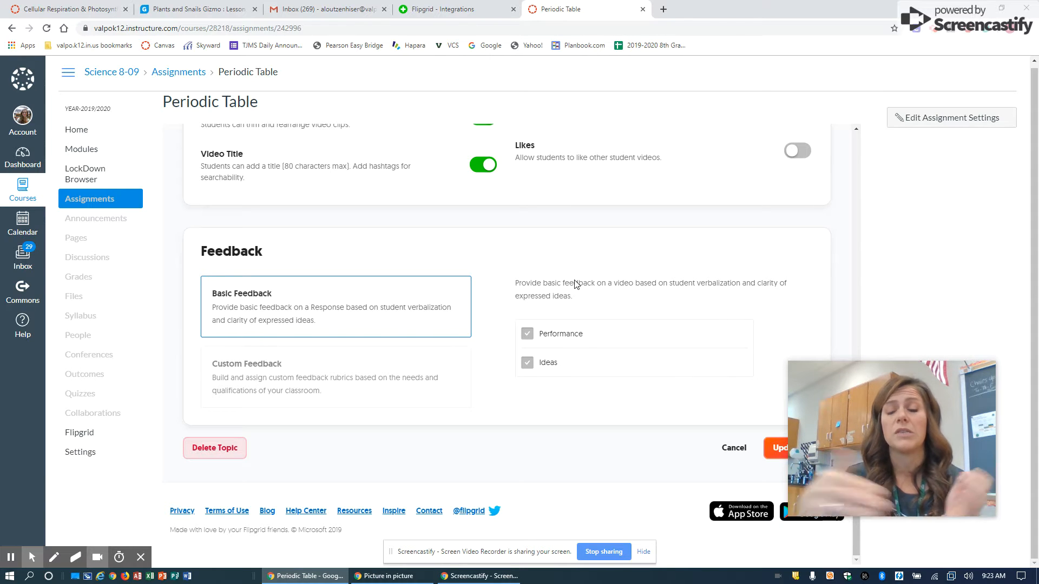
{"action": "mouse_move", "coordinate": [806, 481]}
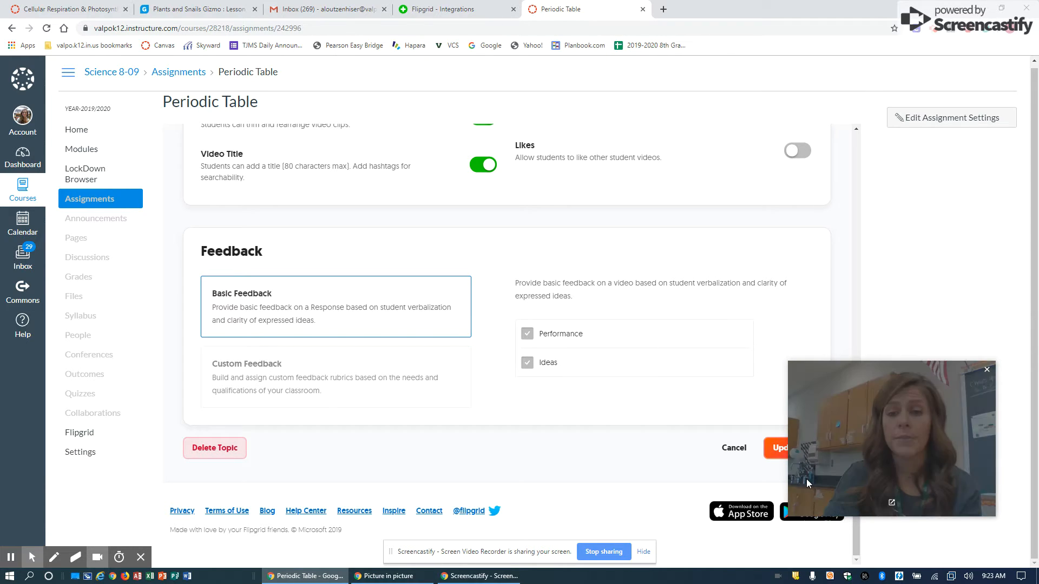
{"action": "left_click", "coordinate": [777, 448]}
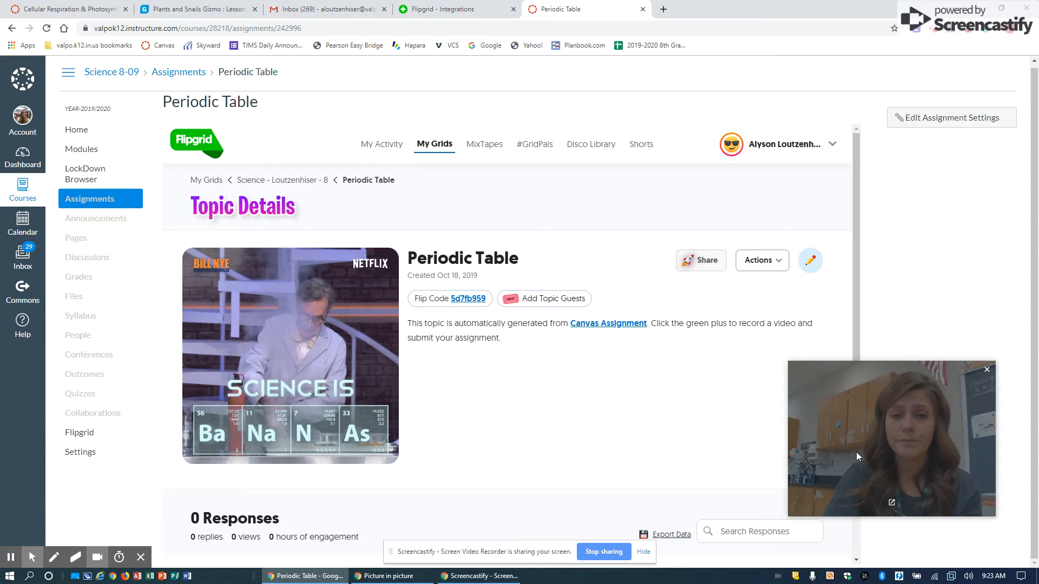